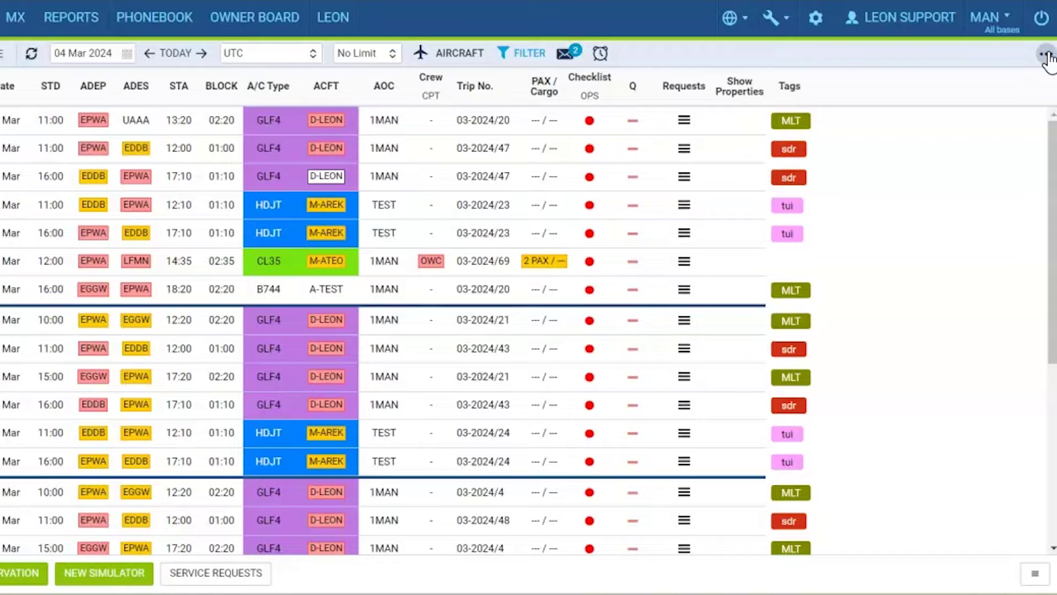
pyautogui.click(1045, 54)
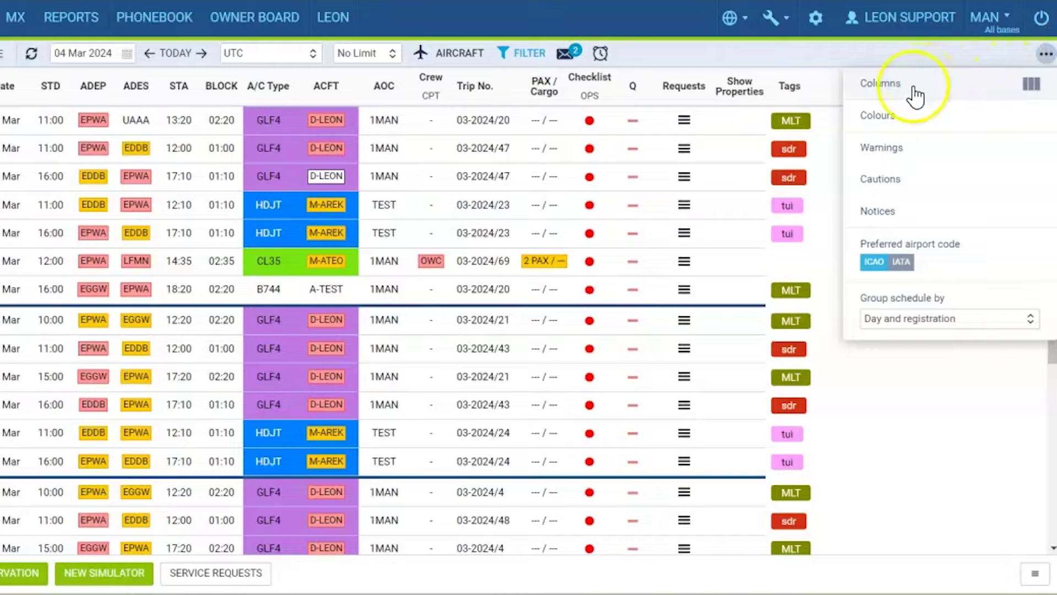
pyautogui.click(881, 116)
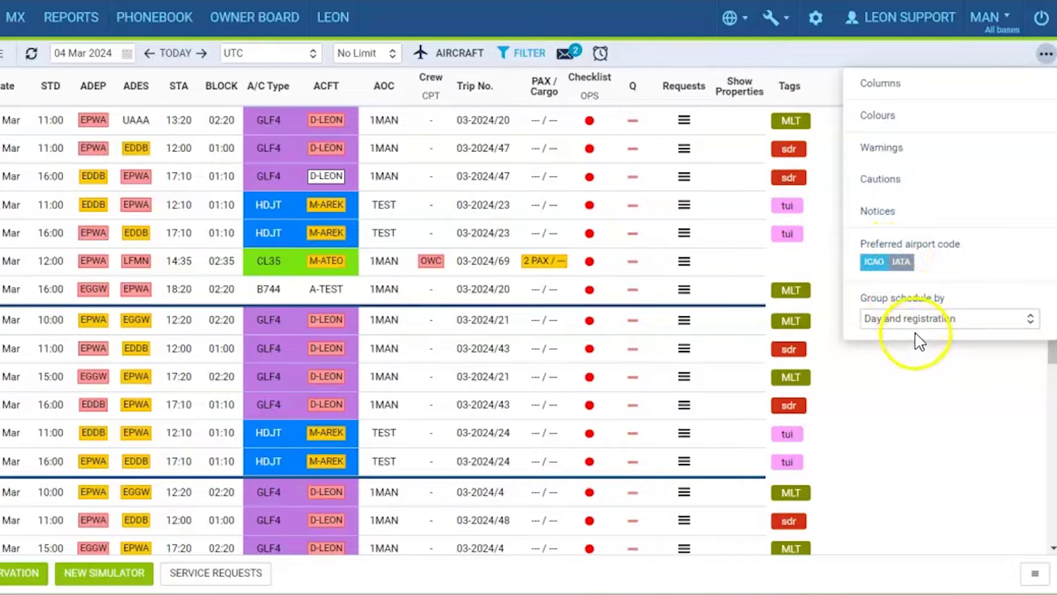
# Step: Enable the Flight change column in the OPS table's Columns settings and apply it
pyautogui.click(911, 96)
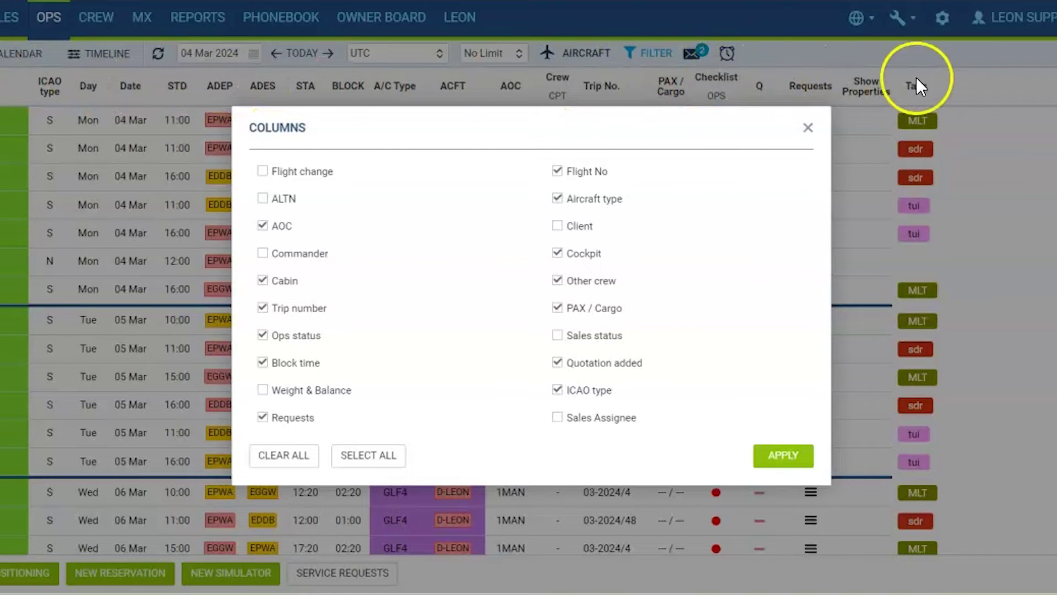
pyautogui.click(904, 105)
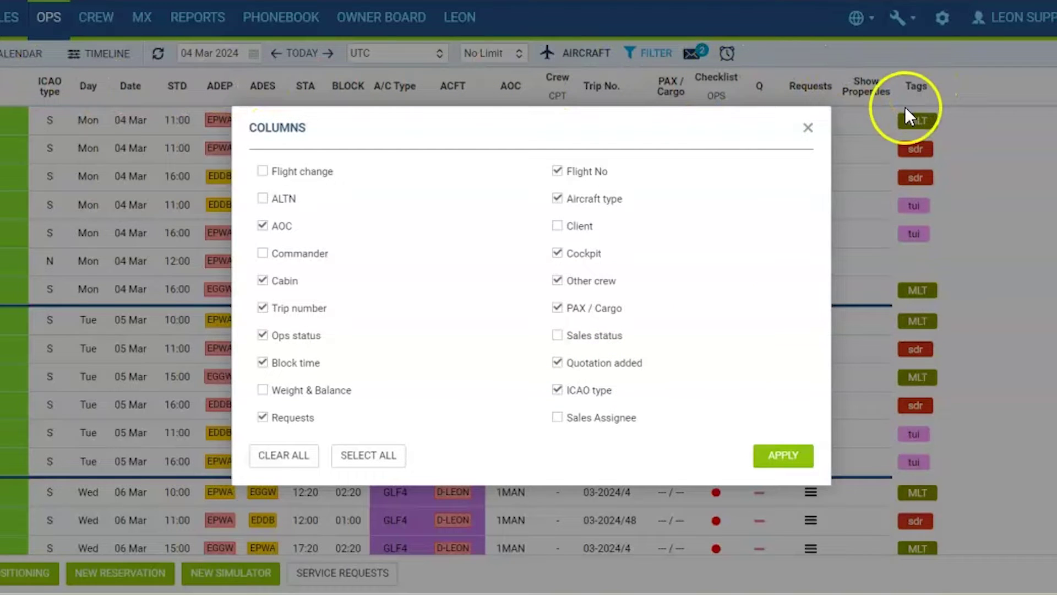
pyautogui.click(263, 171)
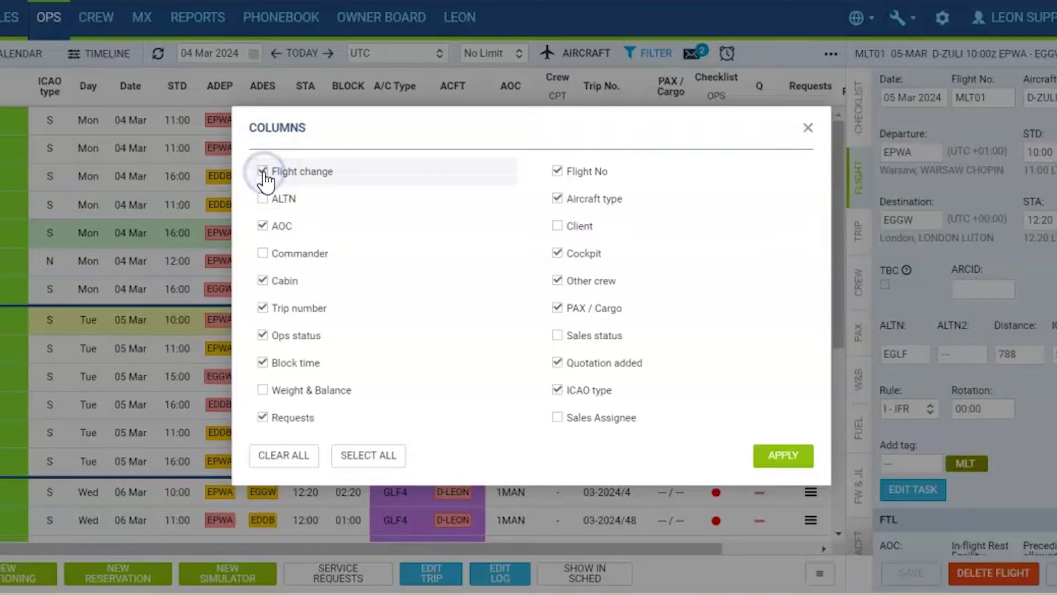
pyautogui.click(778, 463)
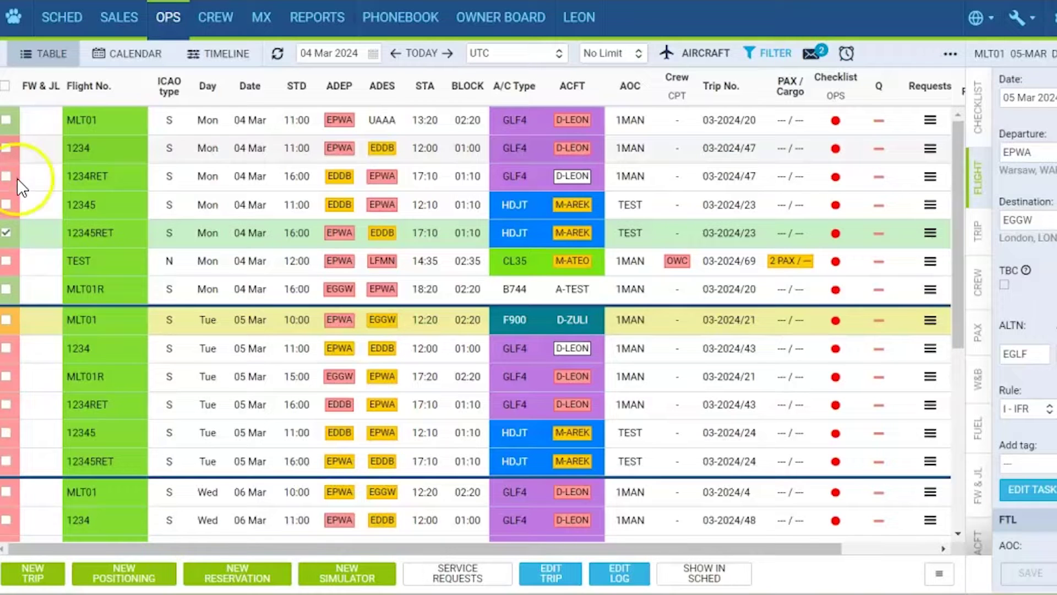
# Step: Select the Tuesday 05 Mar MLT01 flight and browse its Documents list
pyautogui.click(20, 228)
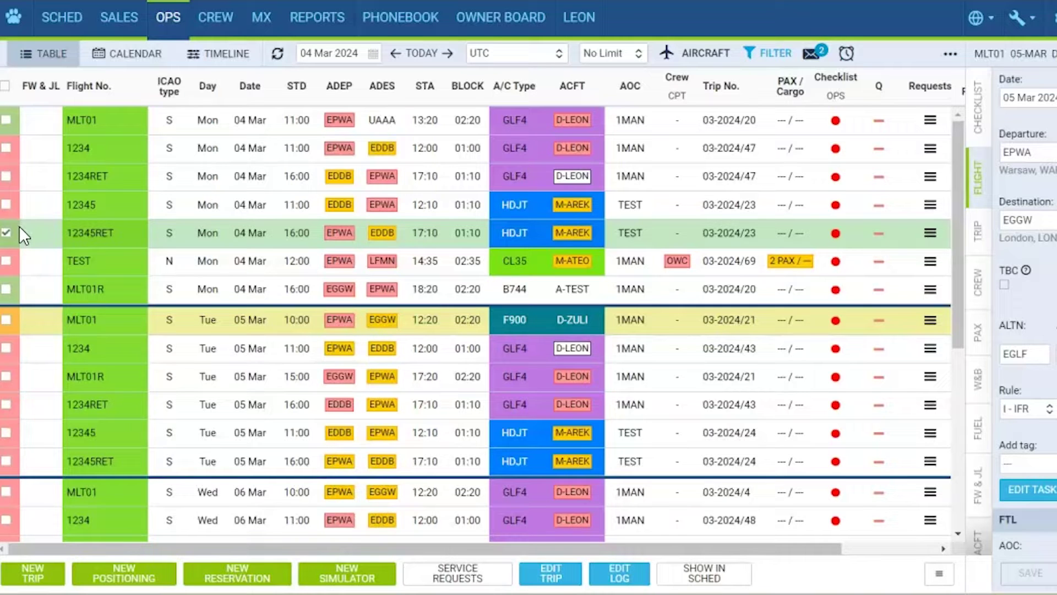
pyautogui.click(12, 315)
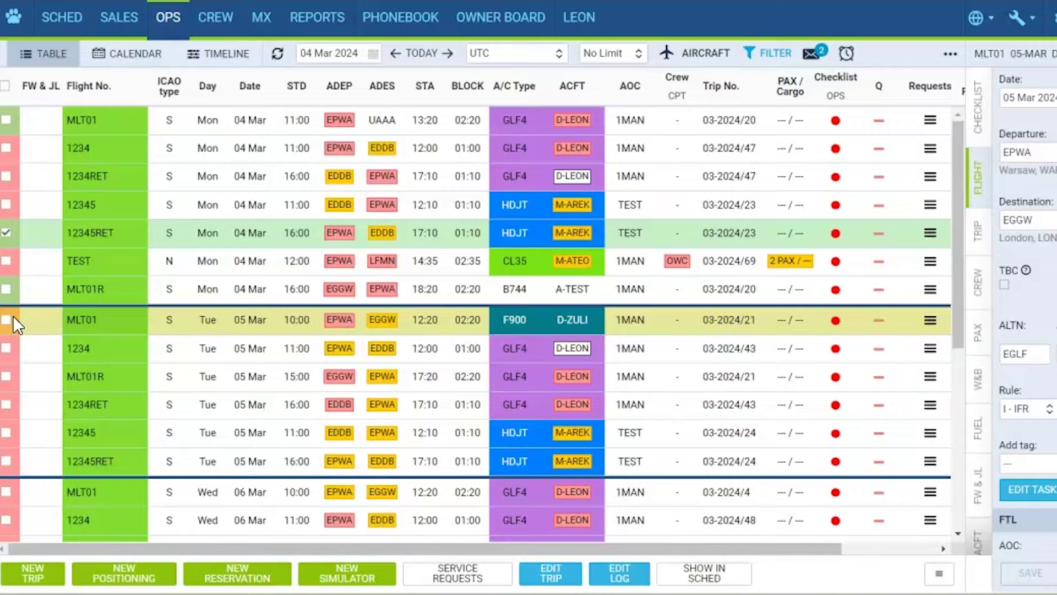
pyautogui.moveTo(47, 325); pyautogui.dragTo(48, 325)
pyautogui.rightClick(48, 326)
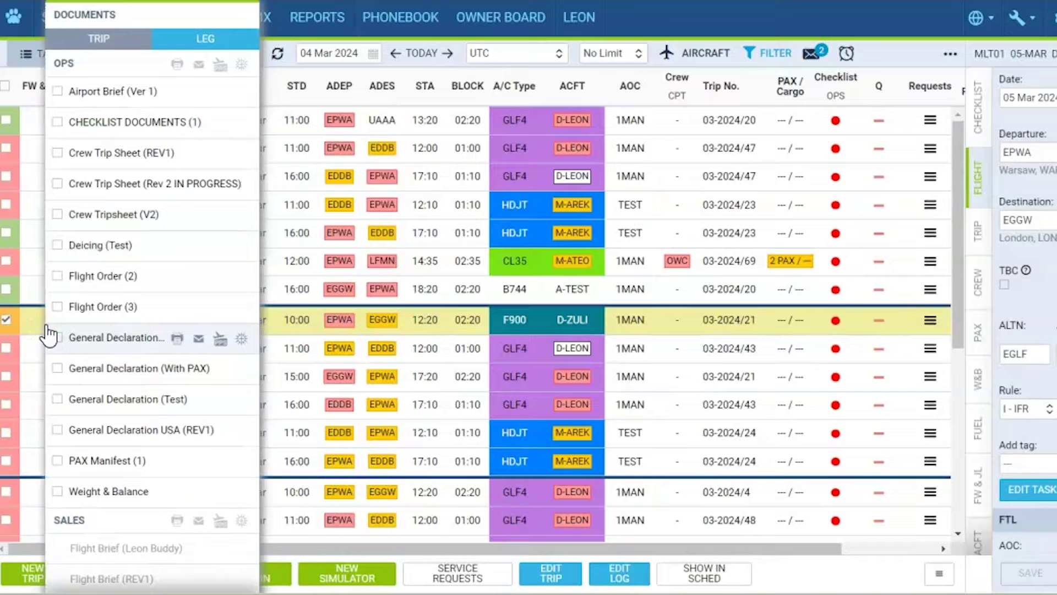
pyautogui.click(91, 401)
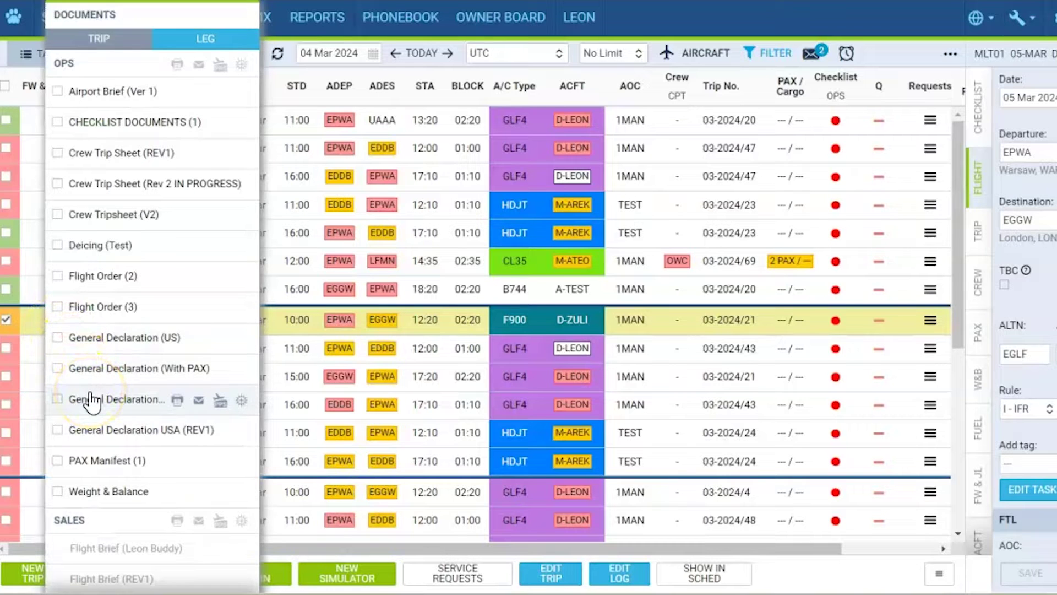
pyautogui.scroll(-6, 87, 401)
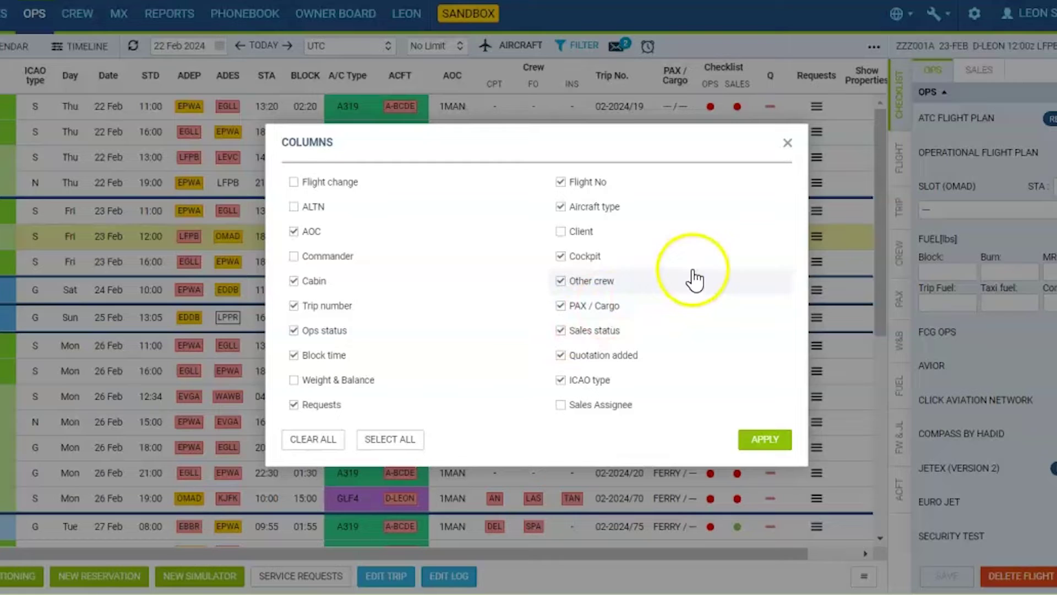
# Step: Close the Columns chooser and review the 22–23 Feb flights' OPS and SALES checklist cards
pyautogui.click(788, 143)
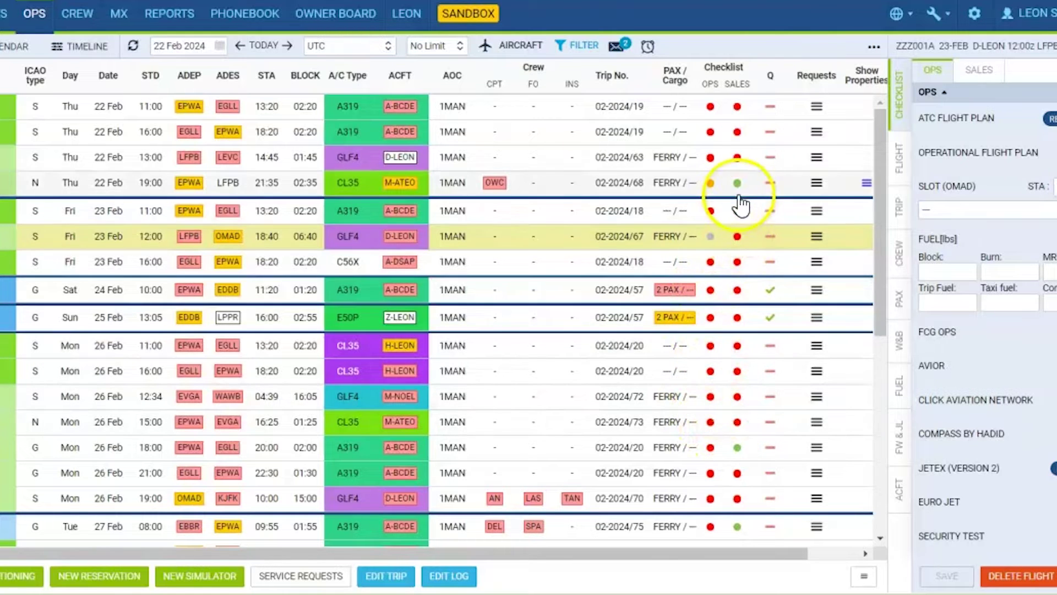
pyautogui.moveTo(738, 192)
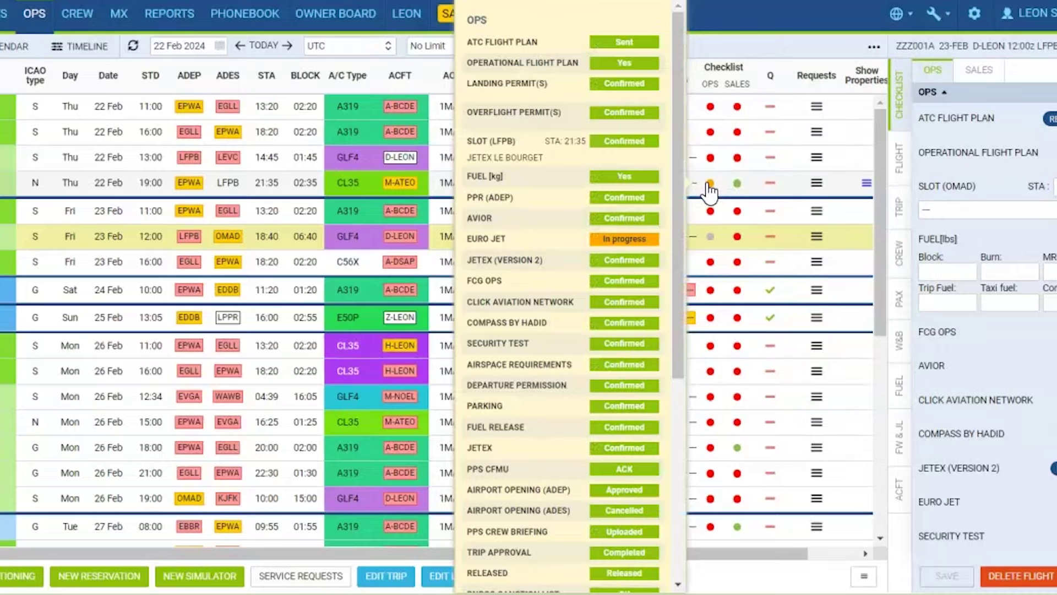
pyautogui.moveTo(736, 161)
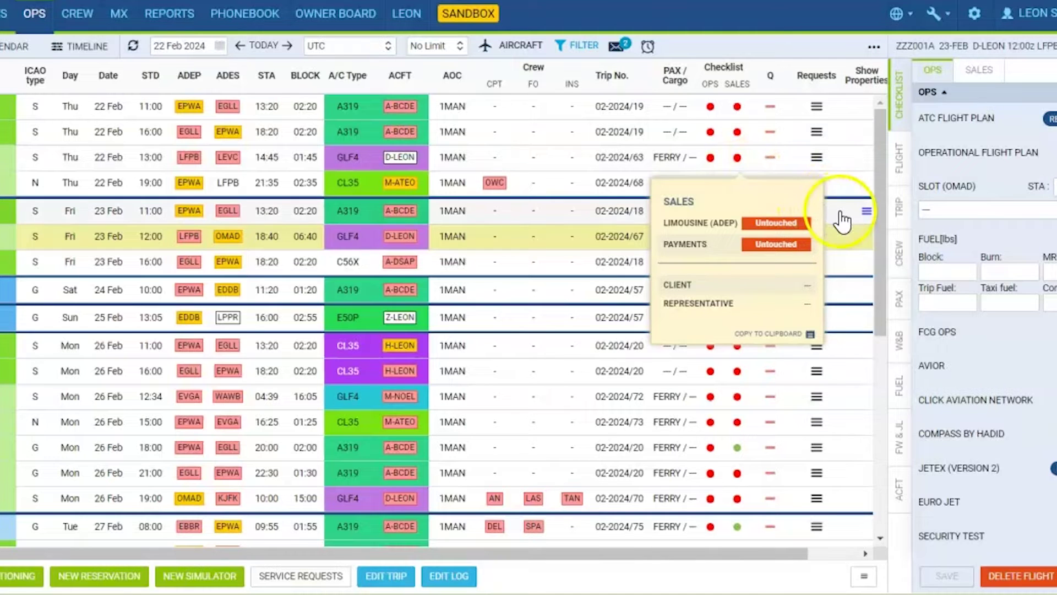
pyautogui.moveTo(715, 243)
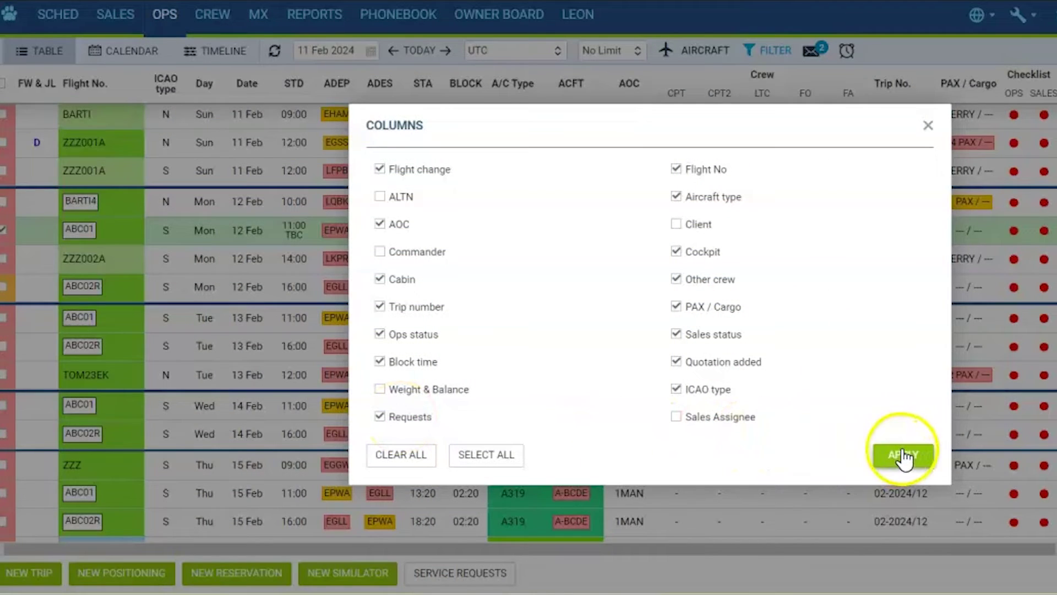
# Step: Add the Quotation added (Q) column to the 11 Feb OPS table and apply it
pyautogui.click(903, 456)
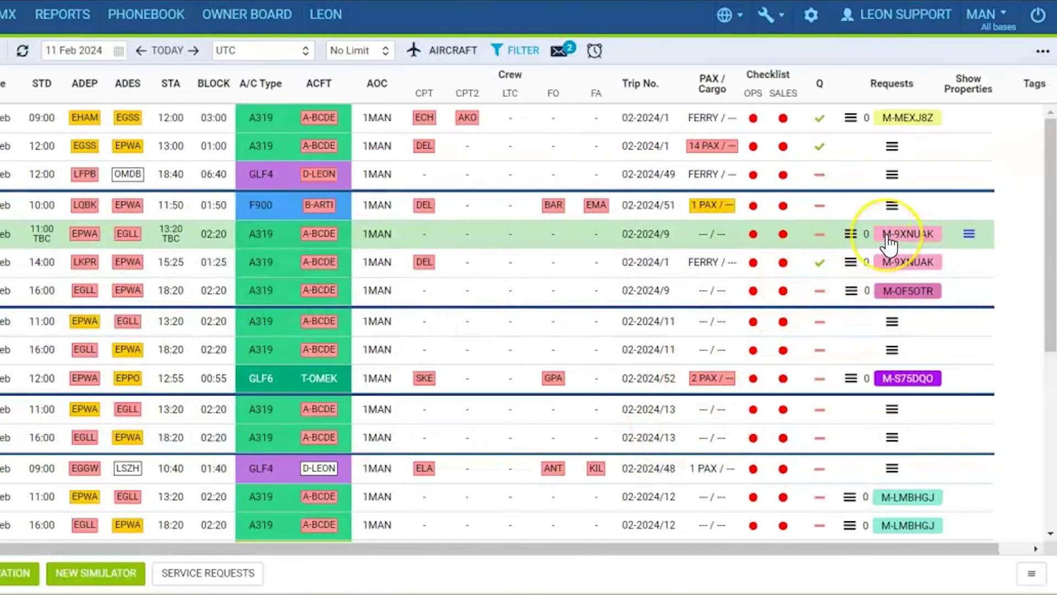
pyautogui.moveTo(888, 237)
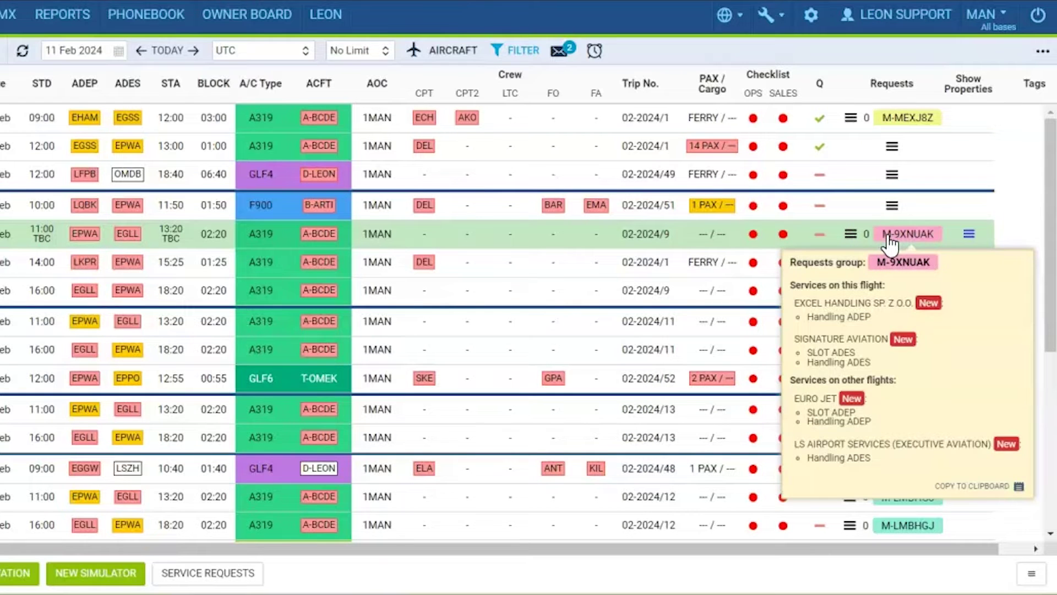
pyautogui.click(888, 237)
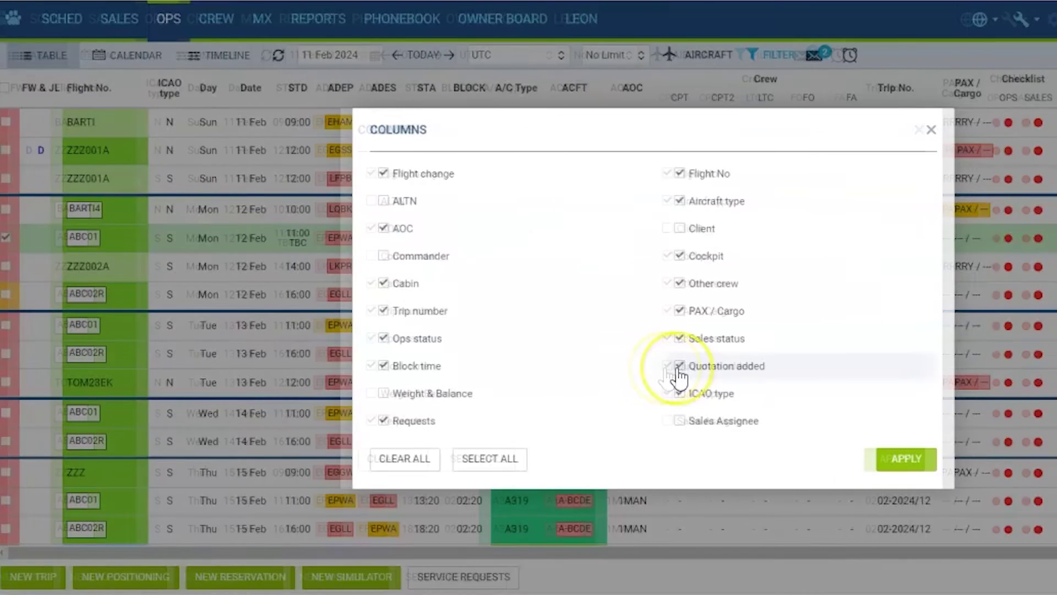
pyautogui.click(679, 366)
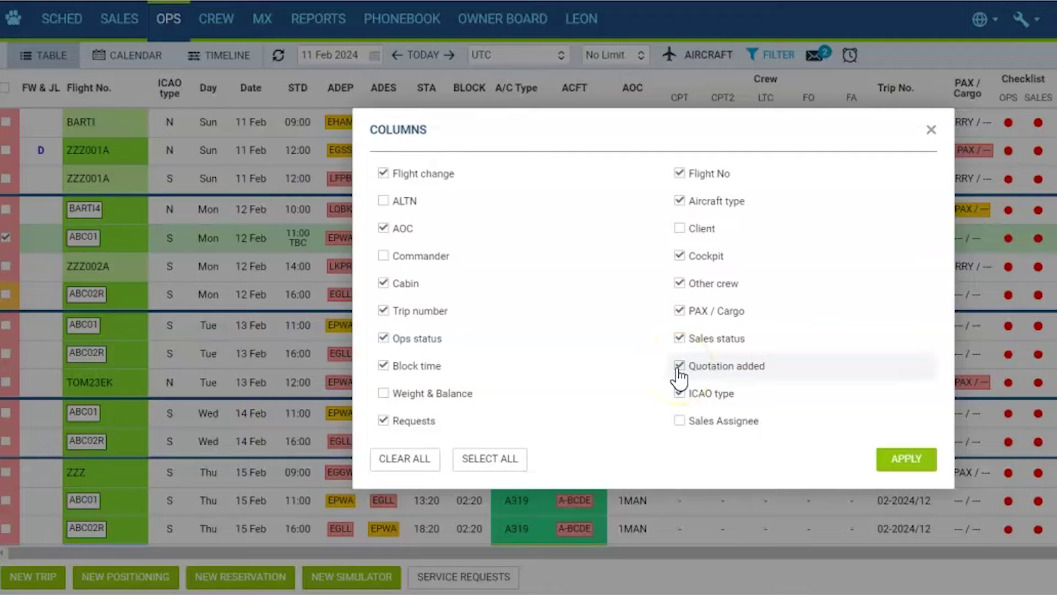
pyautogui.click(909, 460)
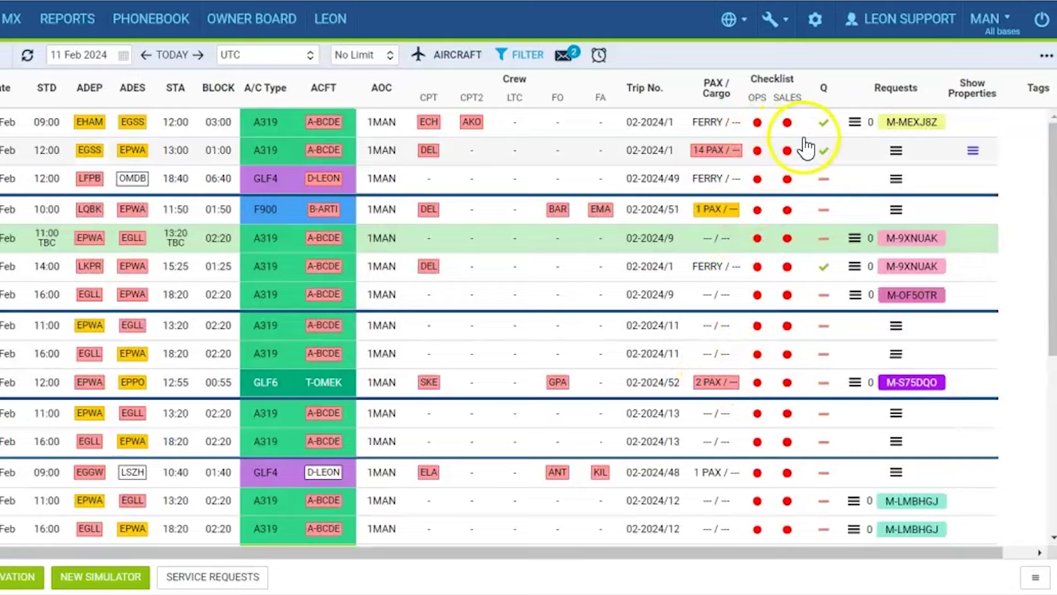
pyautogui.moveTo(813, 146)
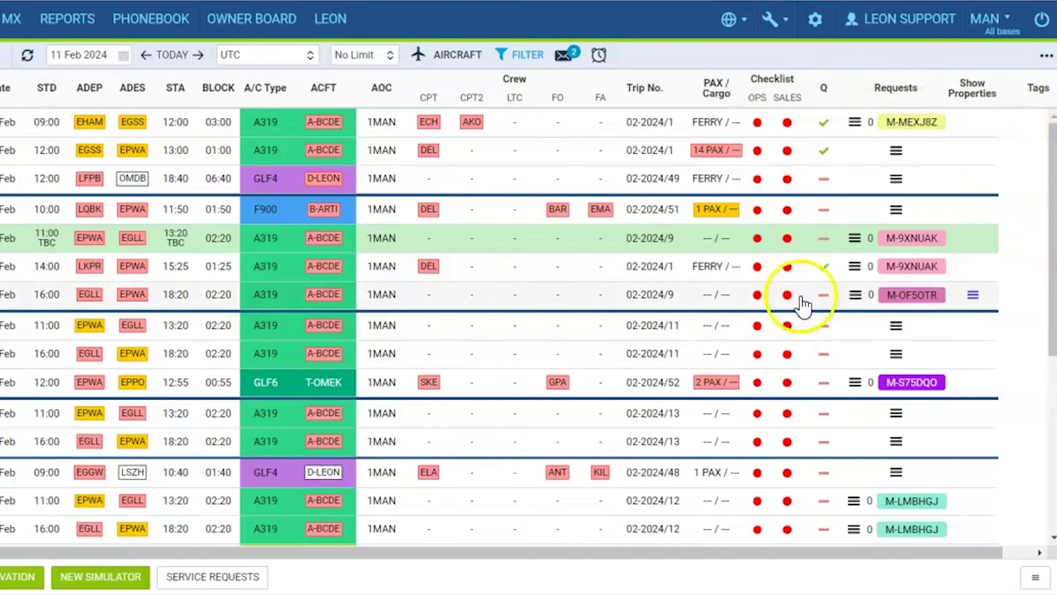
# Step: Apply the Warnings settings with all warning types left enabled
pyautogui.click(1046, 55)
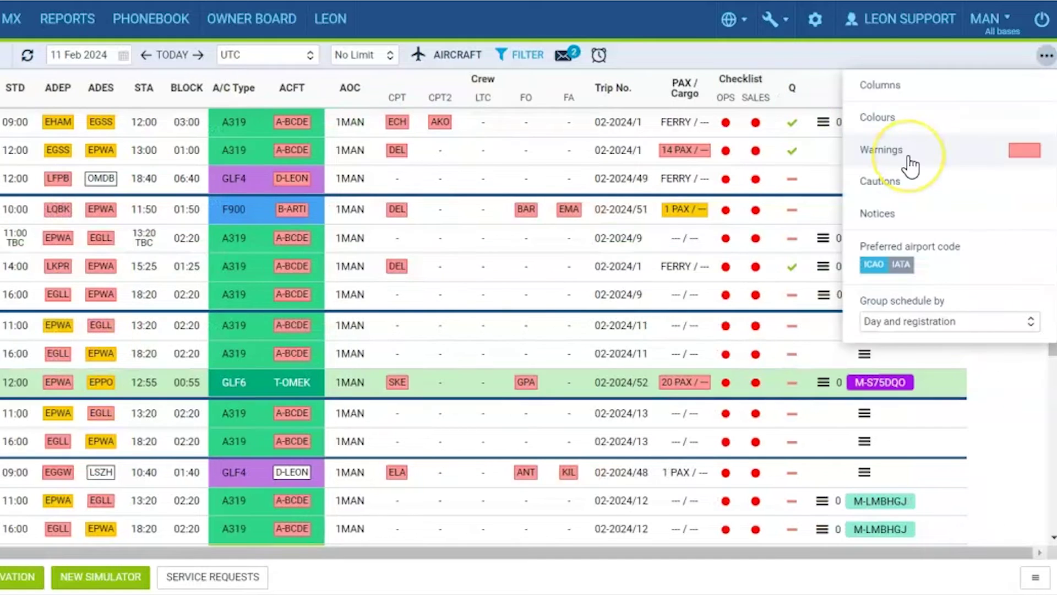
pyautogui.click(910, 159)
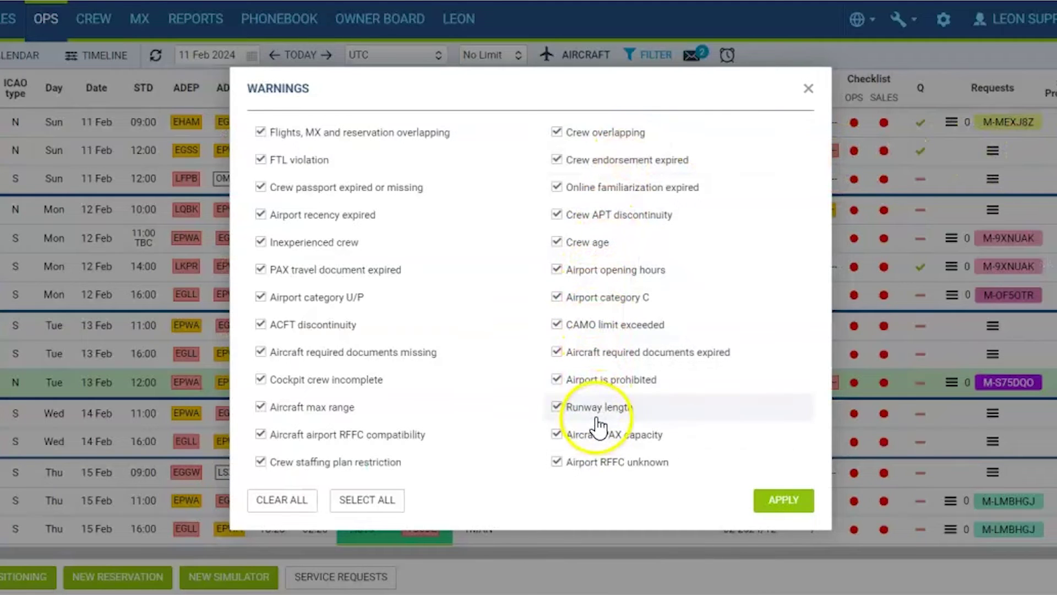
pyautogui.click(799, 502)
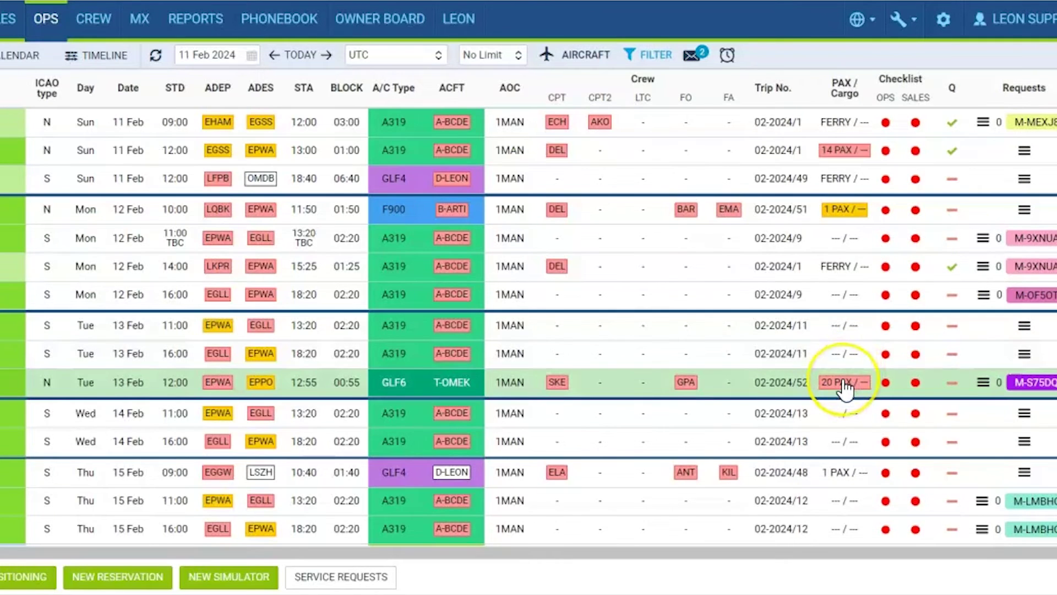
pyautogui.moveTo(842, 382)
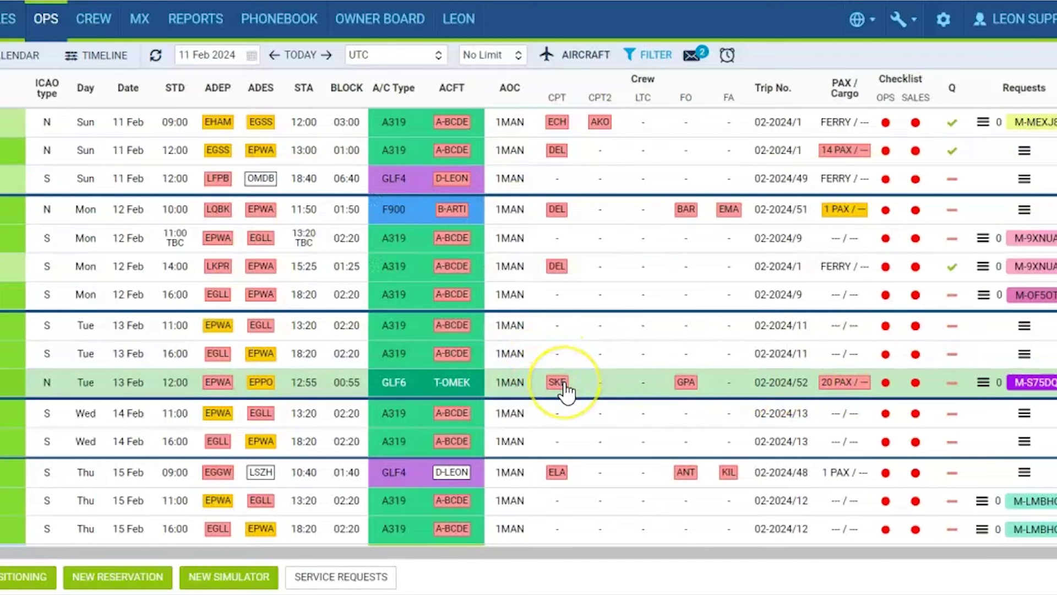
pyautogui.moveTo(566, 389)
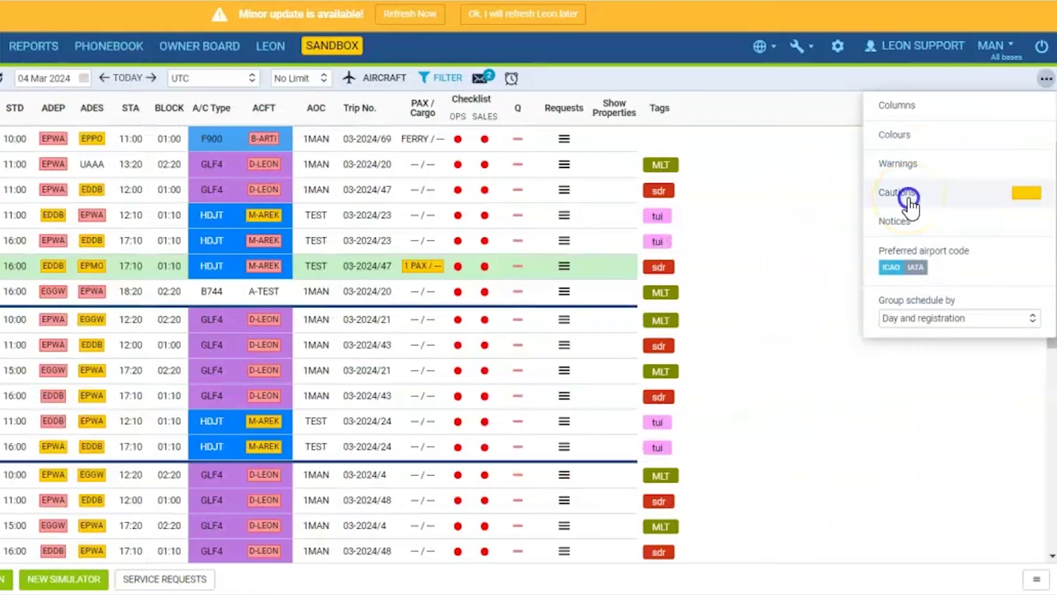
pyautogui.click(909, 195)
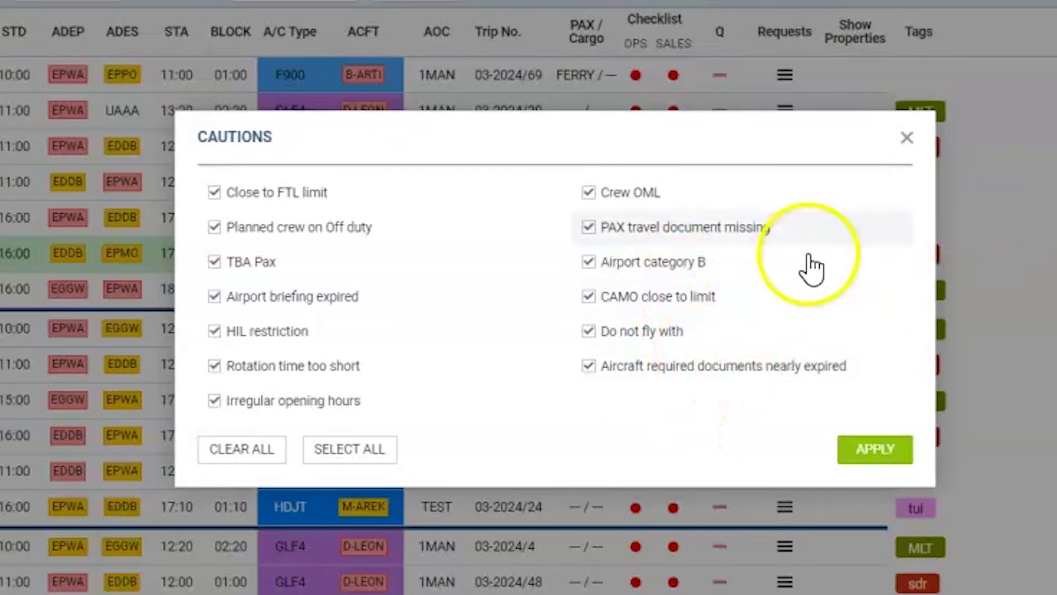
pyautogui.click(905, 138)
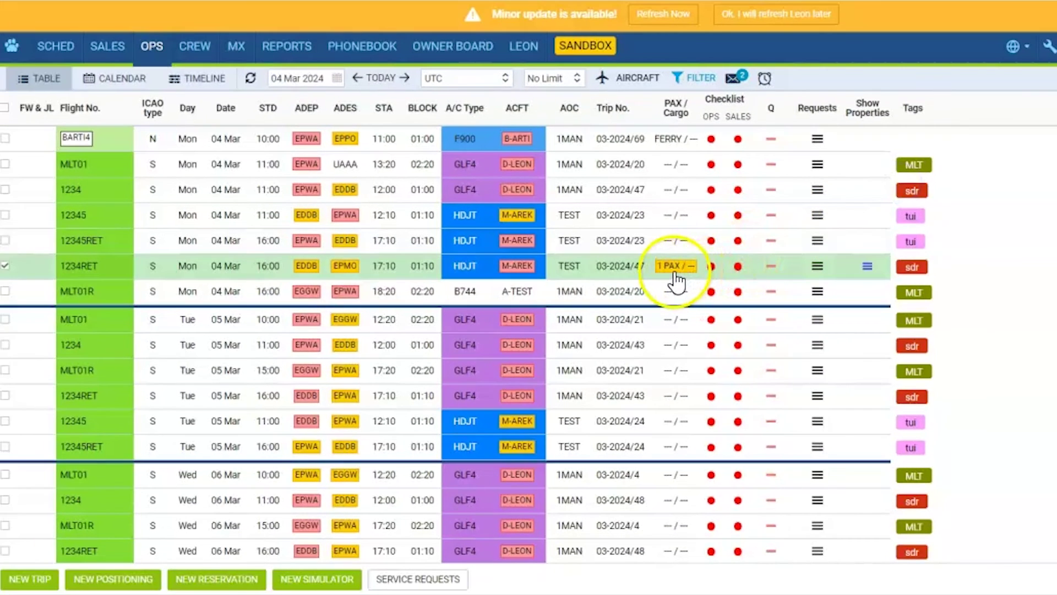
pyautogui.moveTo(676, 275)
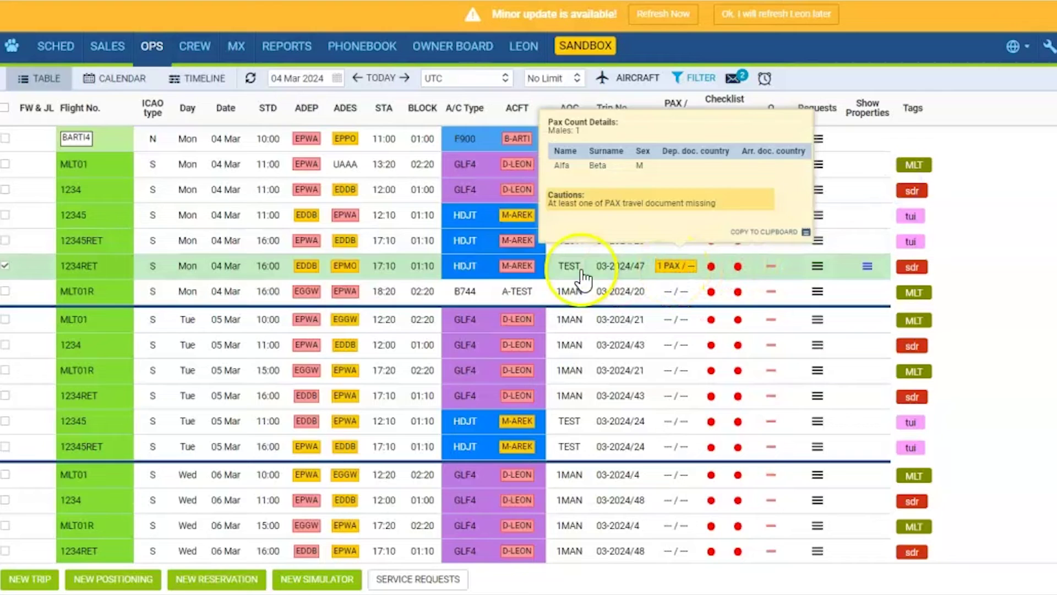
pyautogui.moveTo(339, 272)
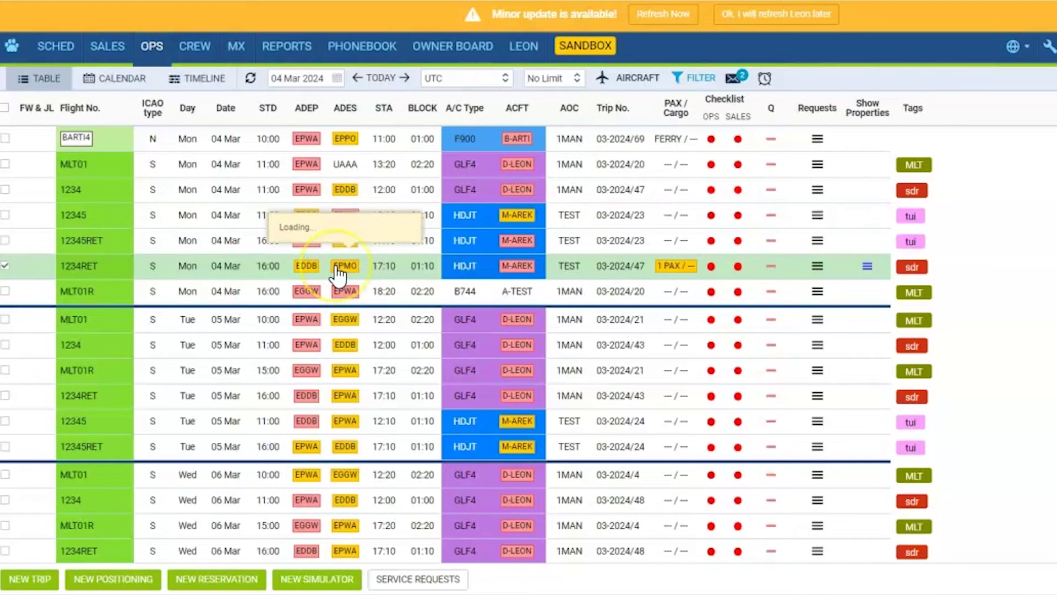
pyautogui.moveTo(525, 220)
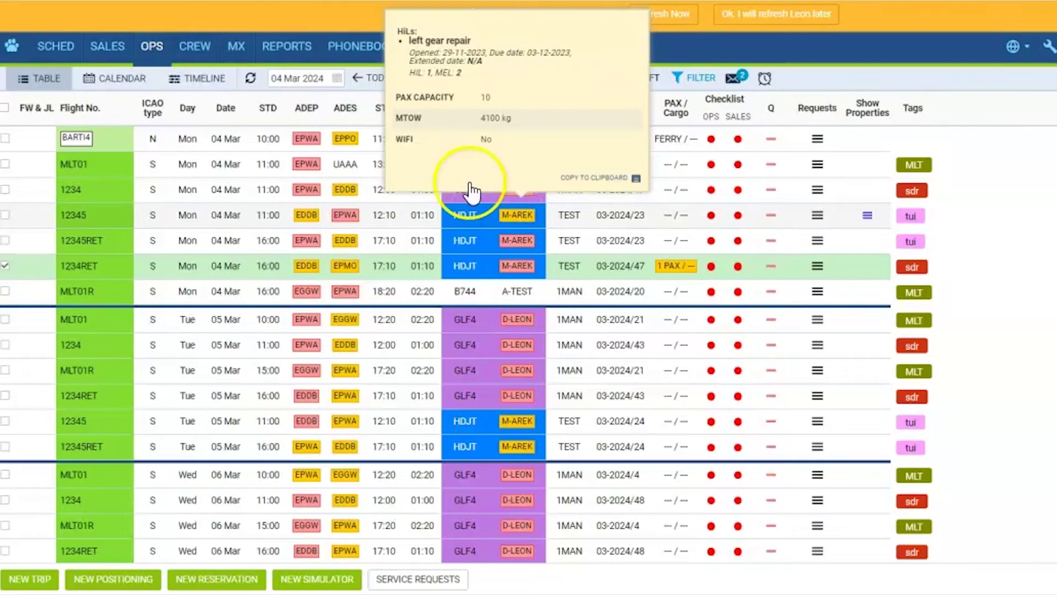
pyautogui.click(764, 78)
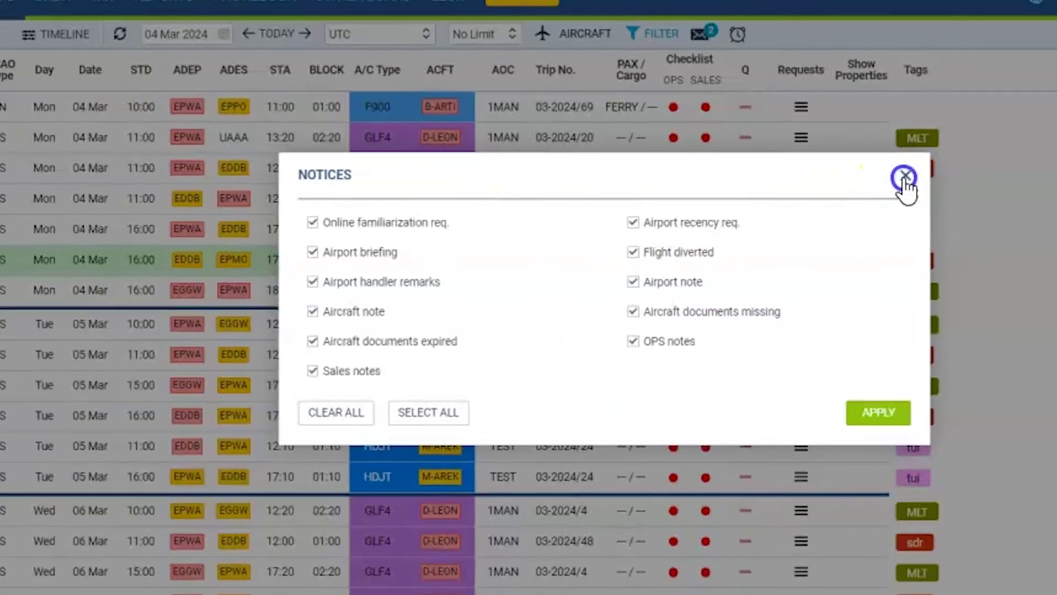
pyautogui.click(907, 155)
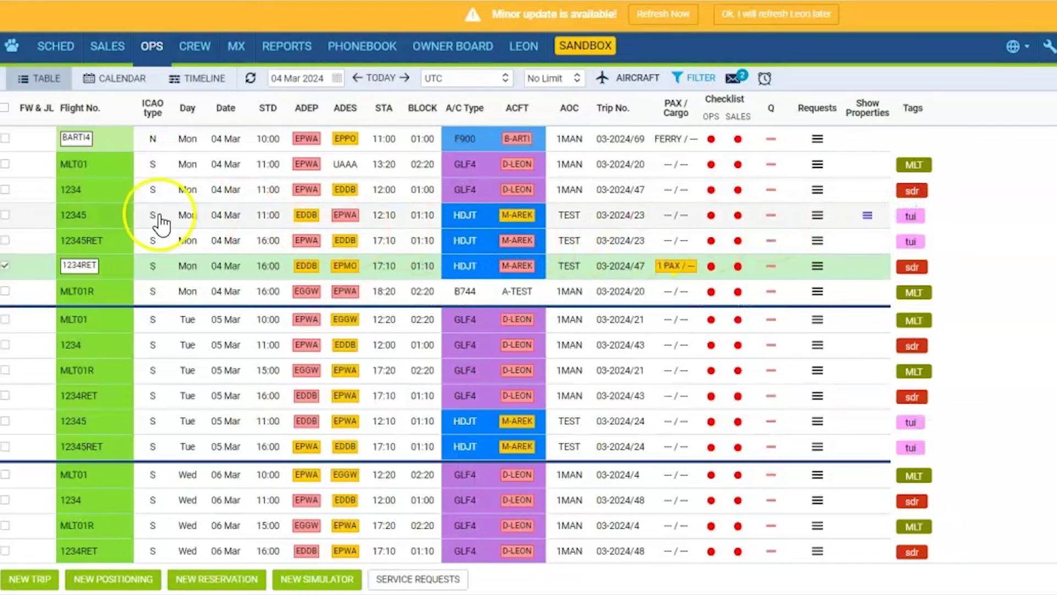
pyautogui.moveTo(82, 271)
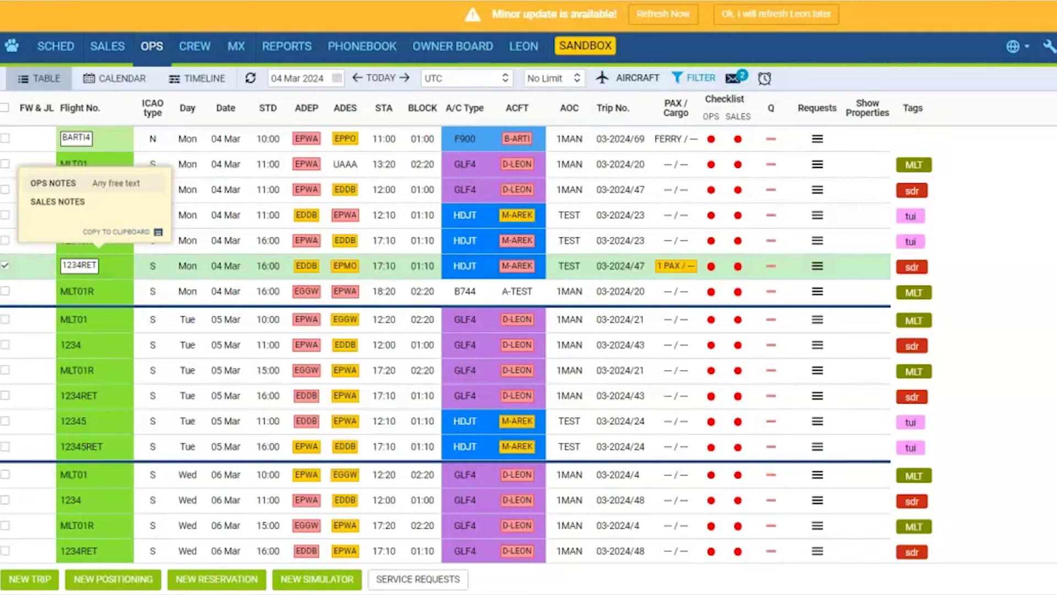
# Step: Group the OPS schedule by Day and registration
pyautogui.click(1056, 320)
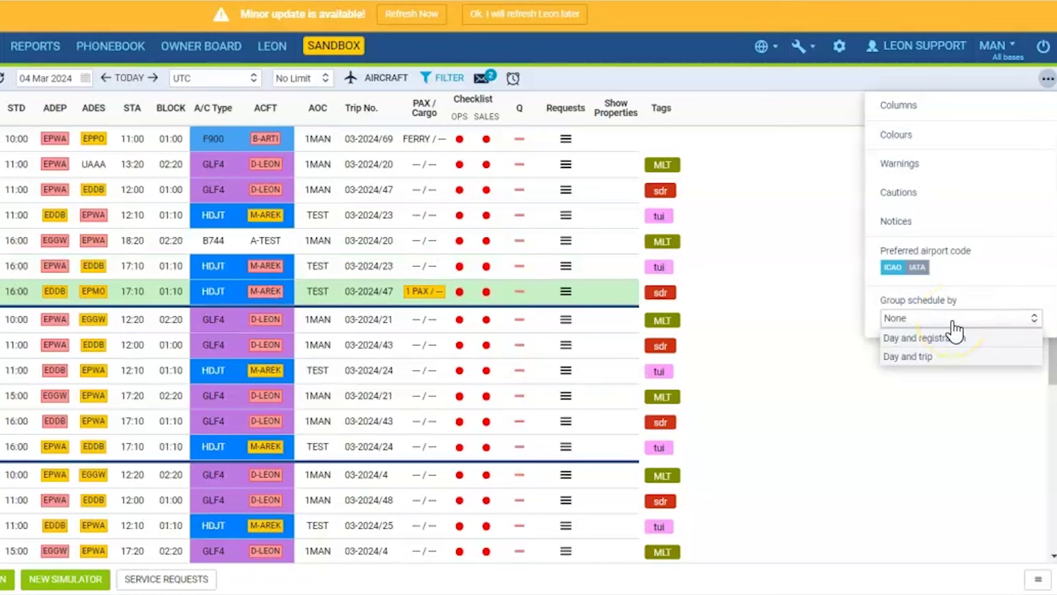
pyautogui.click(953, 323)
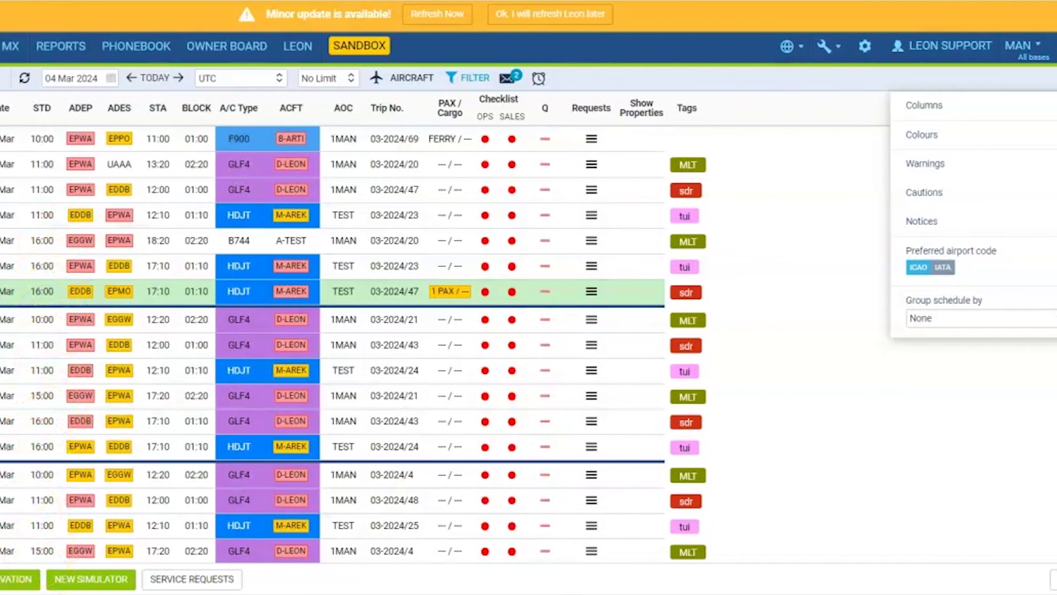
pyautogui.click(958, 319)
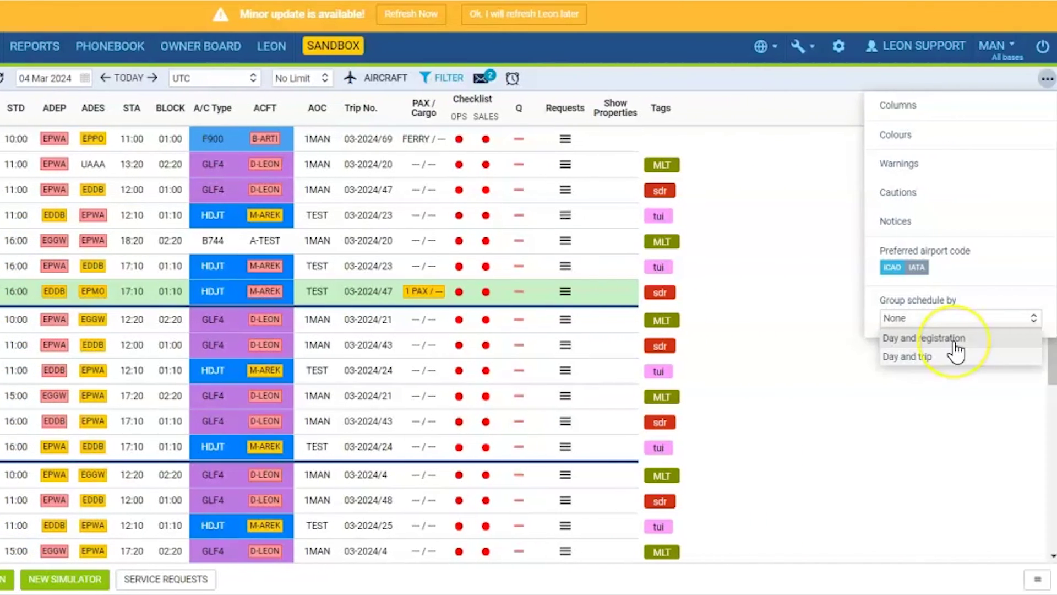
pyautogui.click(957, 338)
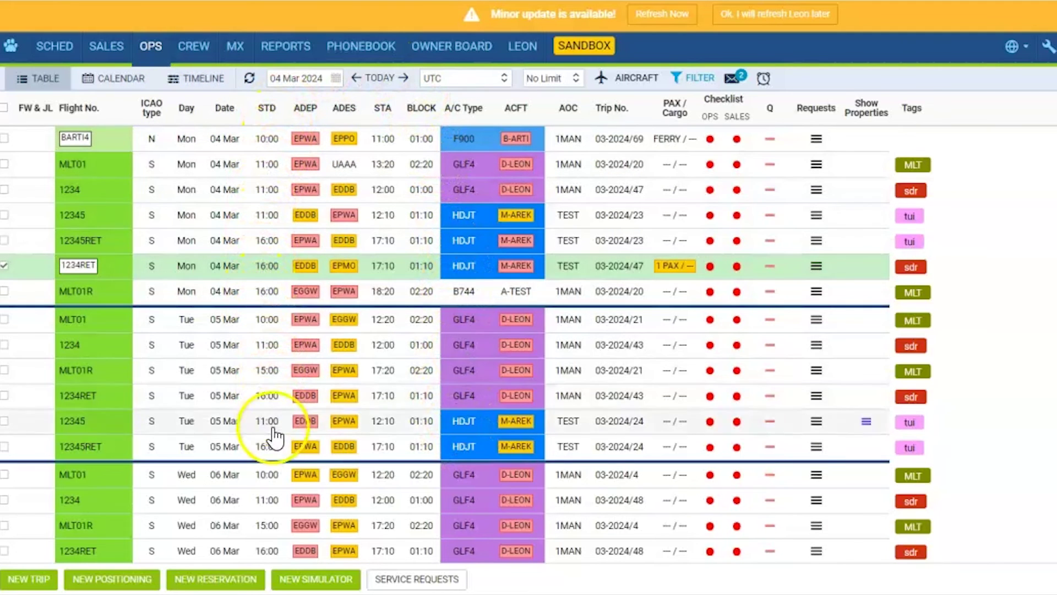
# Step: Change the schedule grouping to Day and trip
pyautogui.moveTo(275, 562)
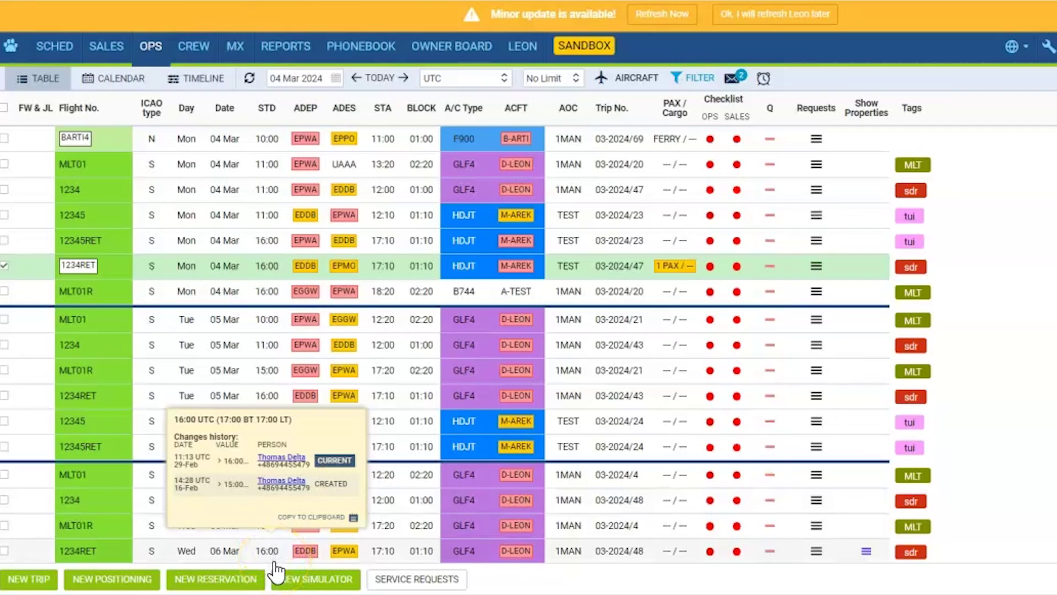
pyautogui.click(1048, 78)
pyautogui.click(961, 317)
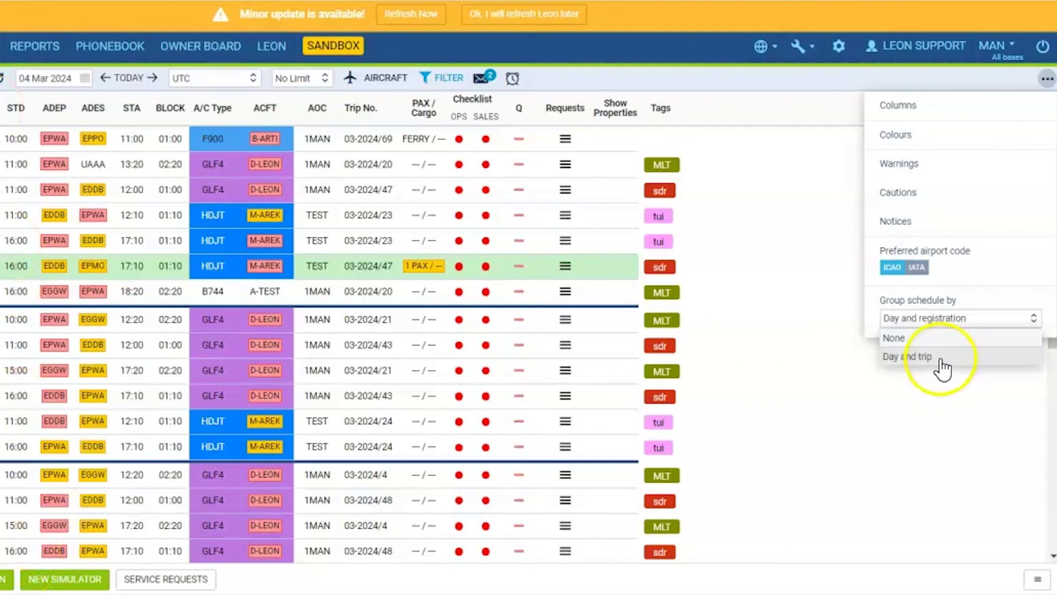
pyautogui.click(942, 364)
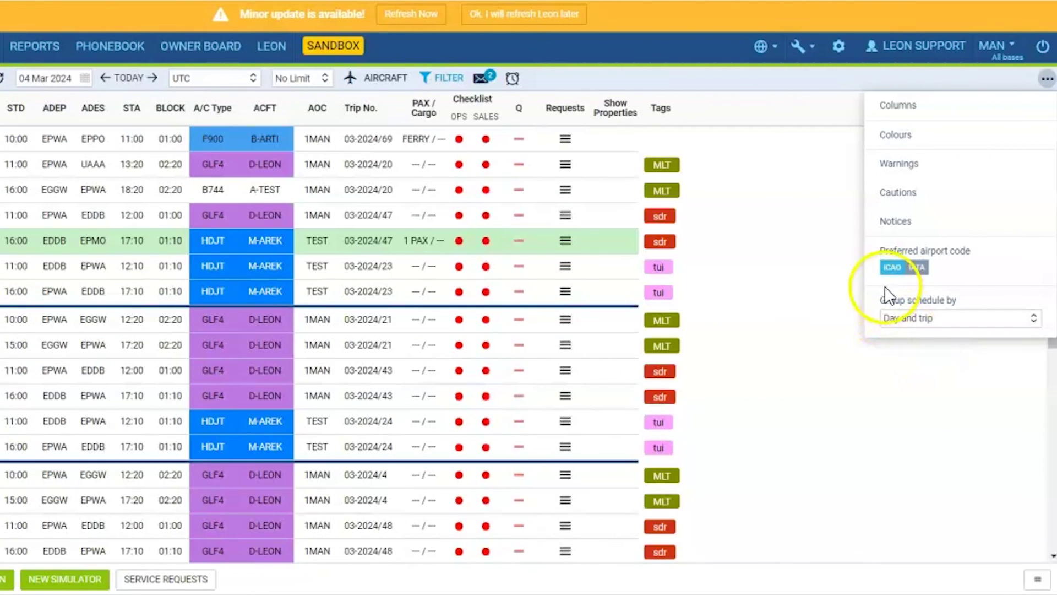